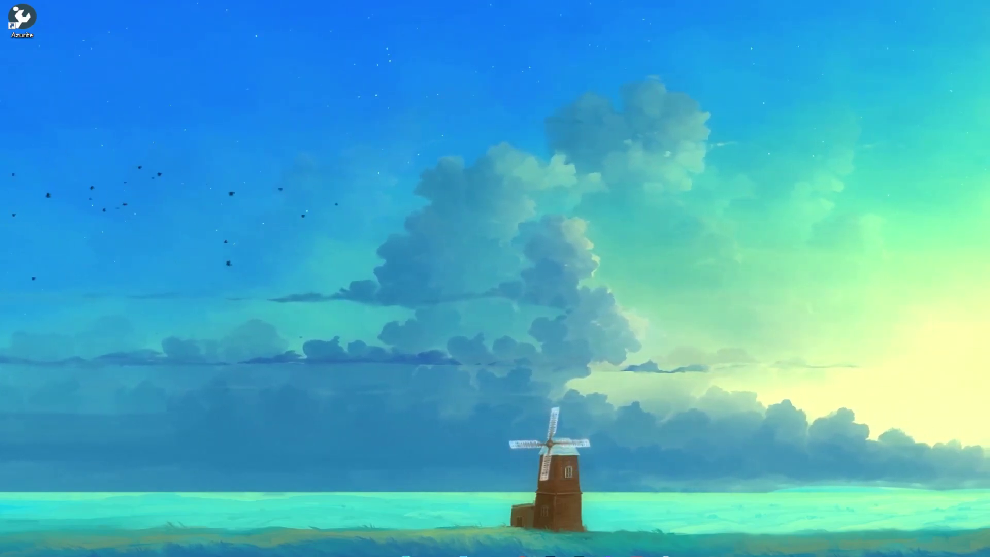
Position the Chrome window showing the Download Packs site on the desktop.
{"action": "left_click_drag", "start_coordinate": [989, 203], "coordinate": [750, 203]}
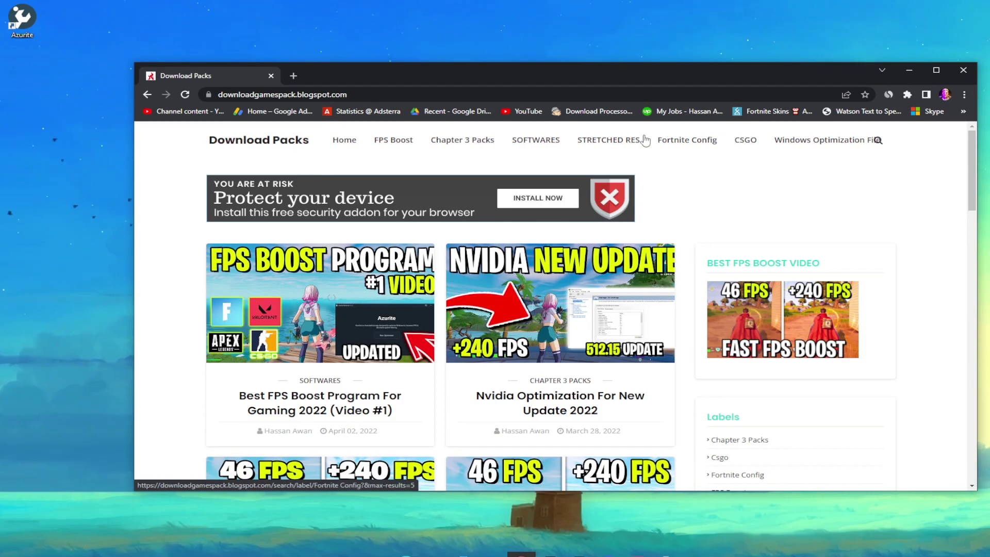
Close the 404 tab and open the 'Best FPS Boost Program For Gaming 2022' post under Softwares.
{"action": "left_click", "coordinate": [523, 144]}
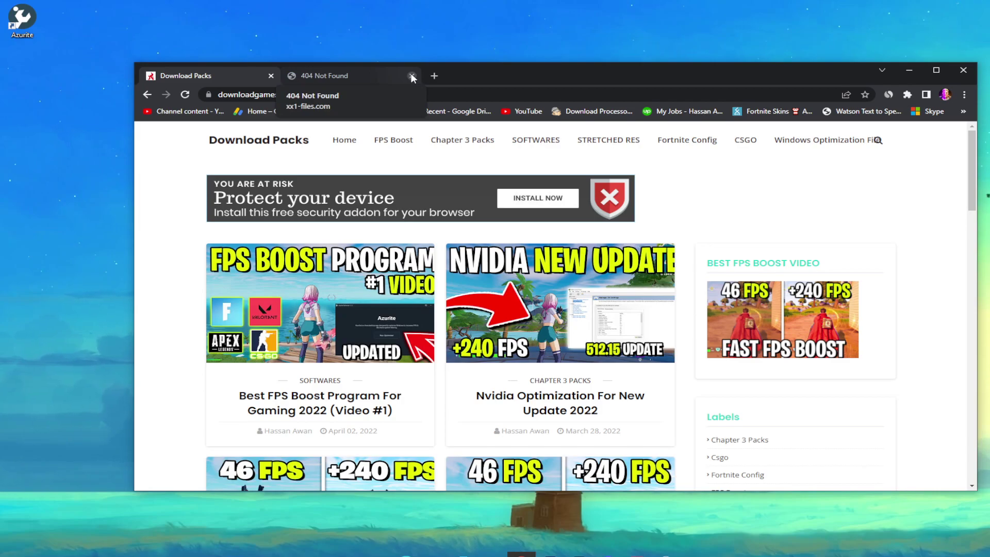
{"action": "left_click", "coordinate": [412, 75]}
{"action": "left_click", "coordinate": [531, 144]}
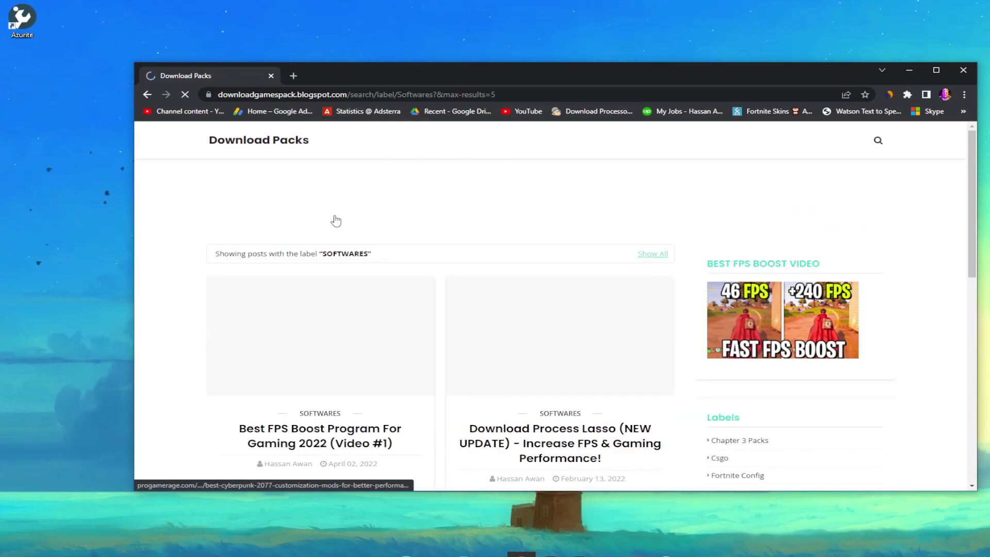
{"action": "scroll", "coordinate": [333, 224], "scroll_direction": "down", "scroll_amount": 2}
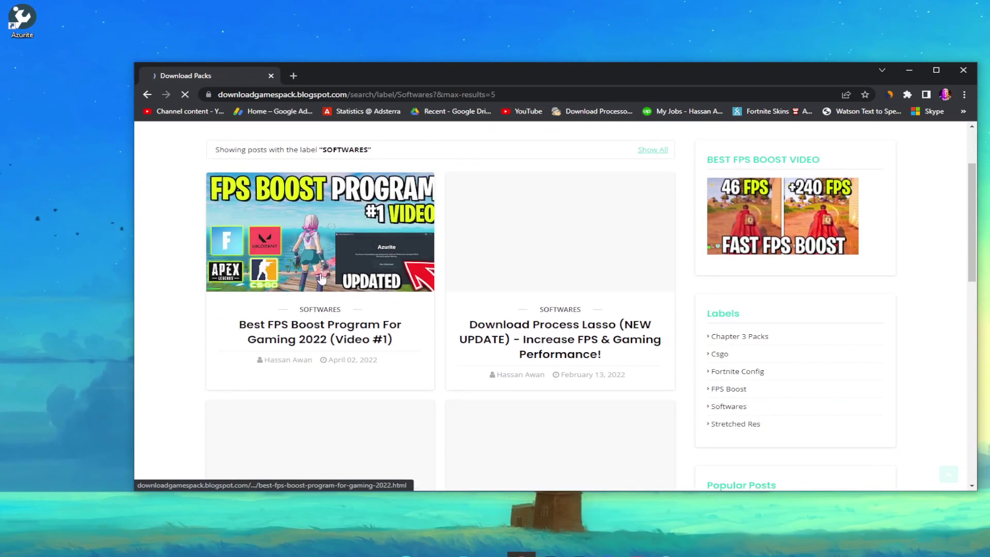
{"action": "left_click", "coordinate": [370, 234]}
{"action": "scroll", "coordinate": [546, 258], "scroll_direction": "down", "scroll_amount": 3}
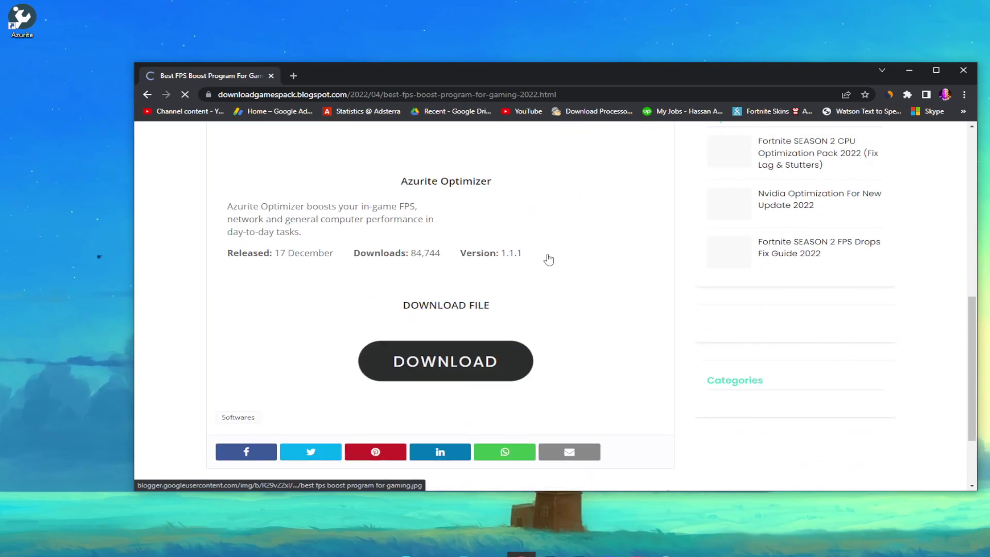
Download the Azurite Optimizer installer from the Tweak Central downloads page.
{"action": "left_click", "coordinate": [447, 373]}
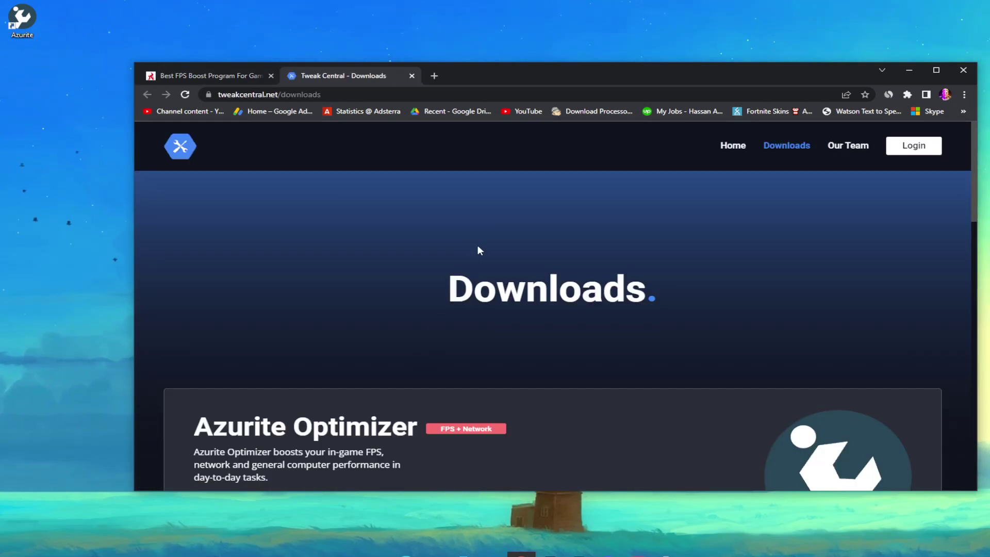
{"action": "scroll", "coordinate": [477, 246], "scroll_direction": "down", "scroll_amount": 3}
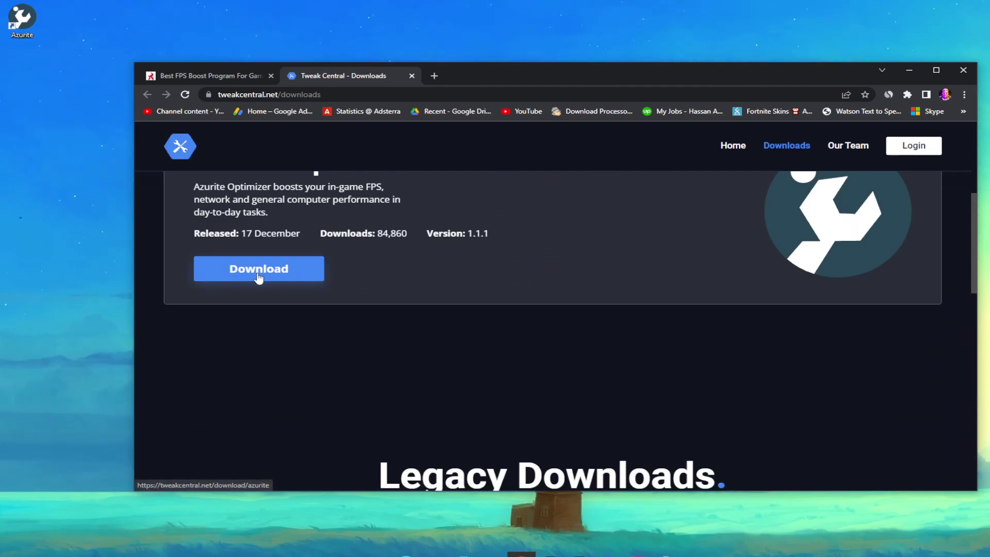
{"action": "left_click", "coordinate": [908, 69]}
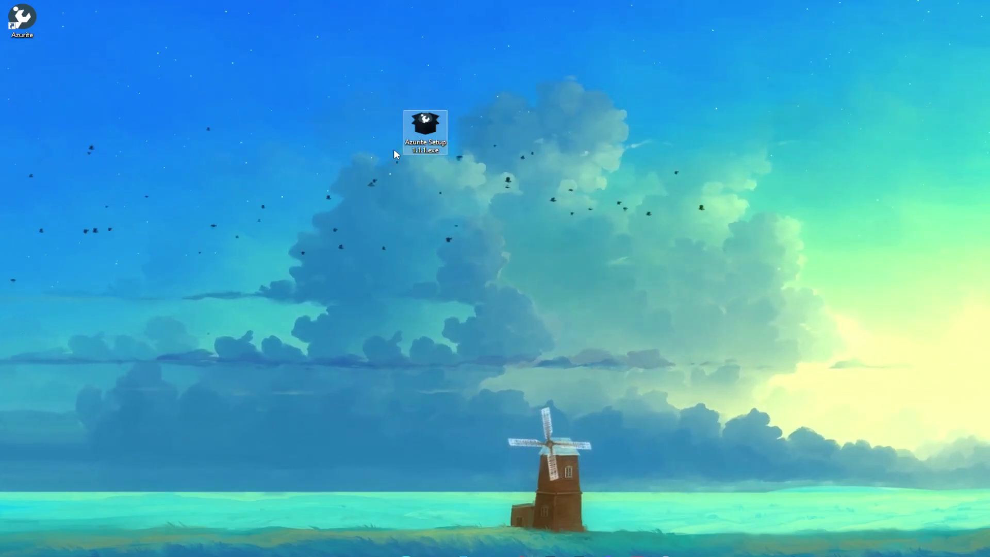
Install Azurite from 'Azurite Setup 1.1.1.exe' and finish with 'Run Azurite' checked.
{"action": "double_click", "coordinate": [429, 124]}
{"action": "left_click", "coordinate": [620, 364]}
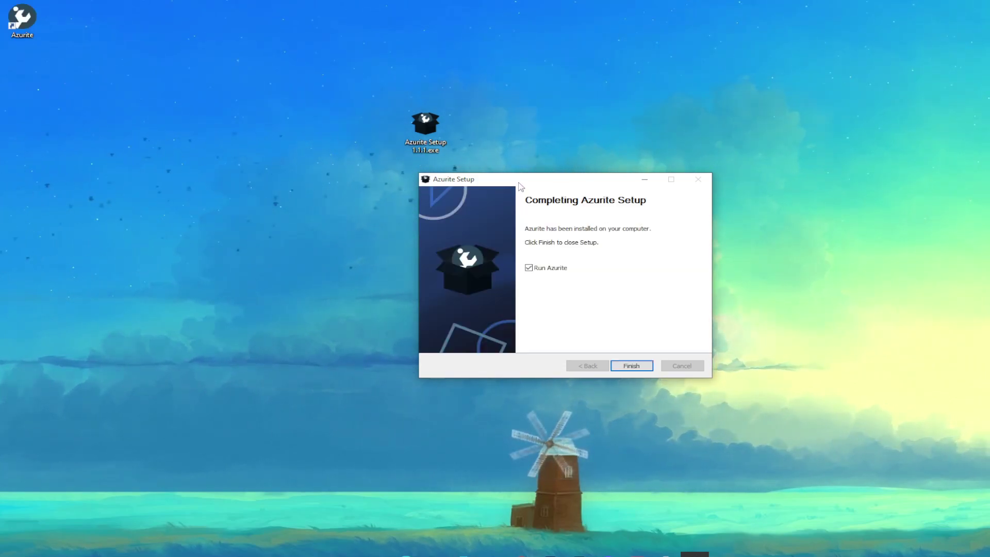
{"action": "left_click", "coordinate": [632, 365]}
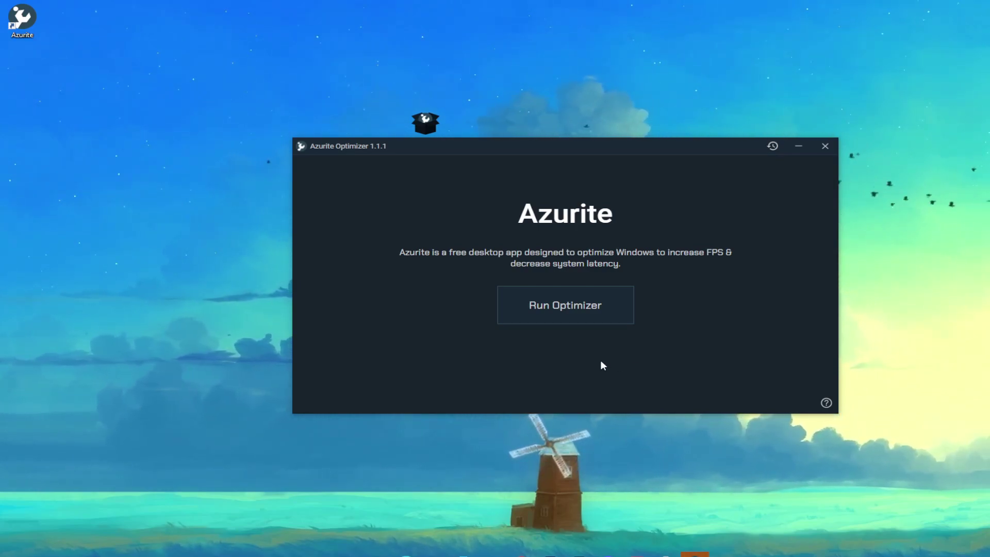
Start the Azurite Windows optimization with Run Optimizer.
{"action": "left_click", "coordinate": [546, 311]}
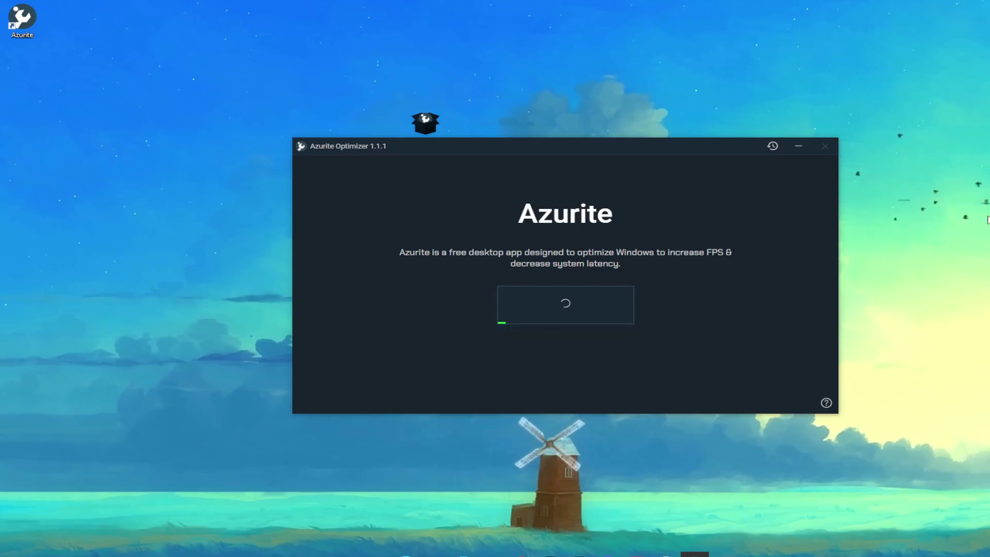
Reach Graphics settings via Display settings and browse for a program to add.
{"action": "right_click", "coordinate": [918, 168]}
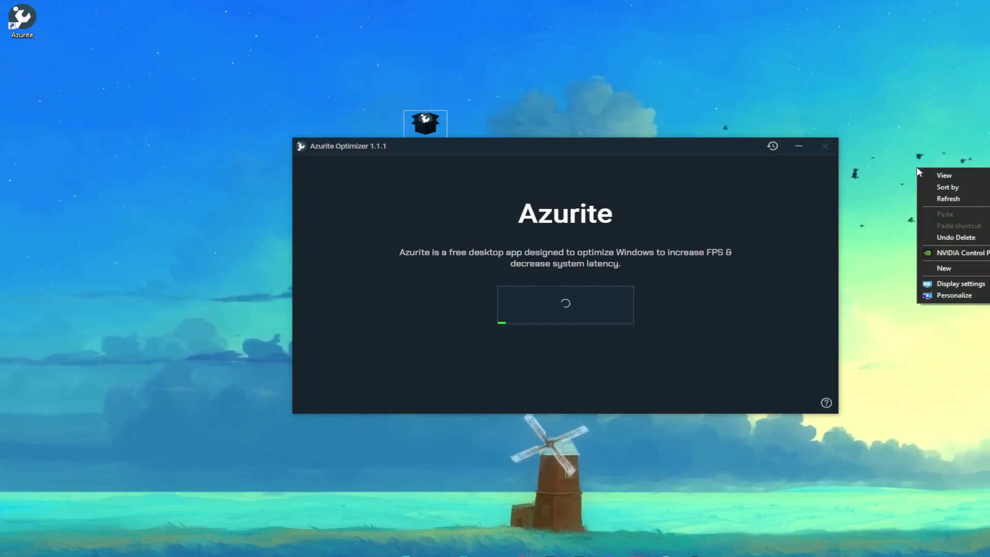
{"action": "left_click", "coordinate": [952, 283]}
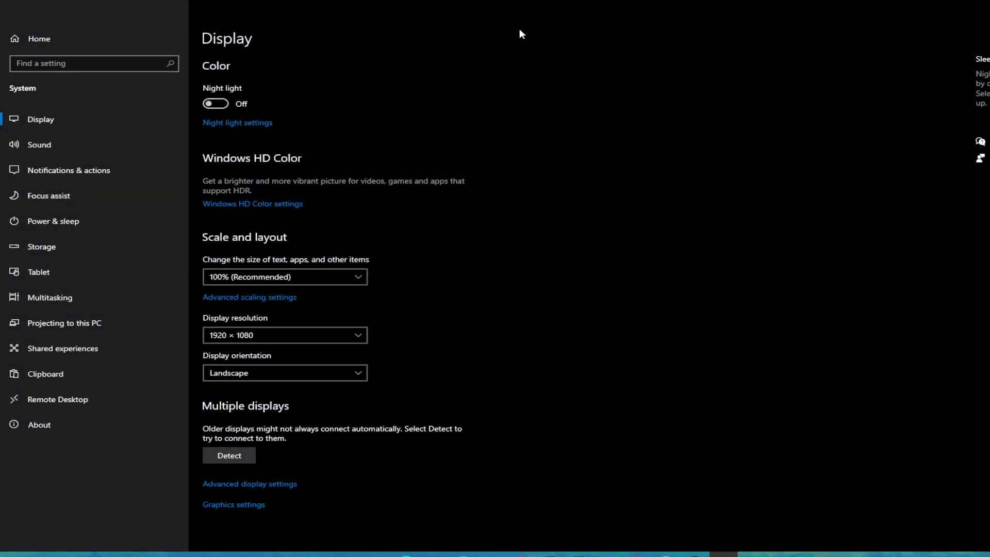
{"action": "left_click", "coordinate": [234, 505]}
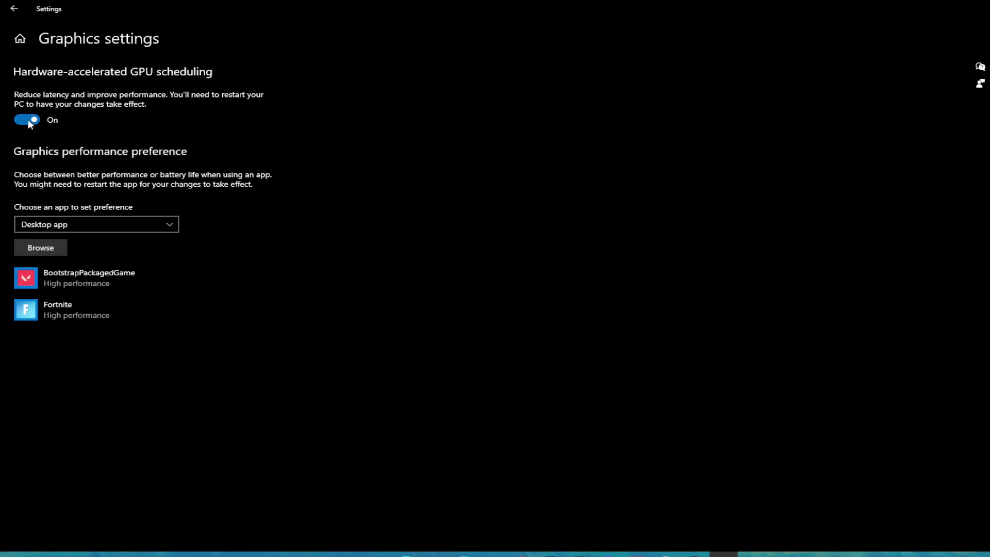
{"action": "left_click", "coordinate": [53, 245]}
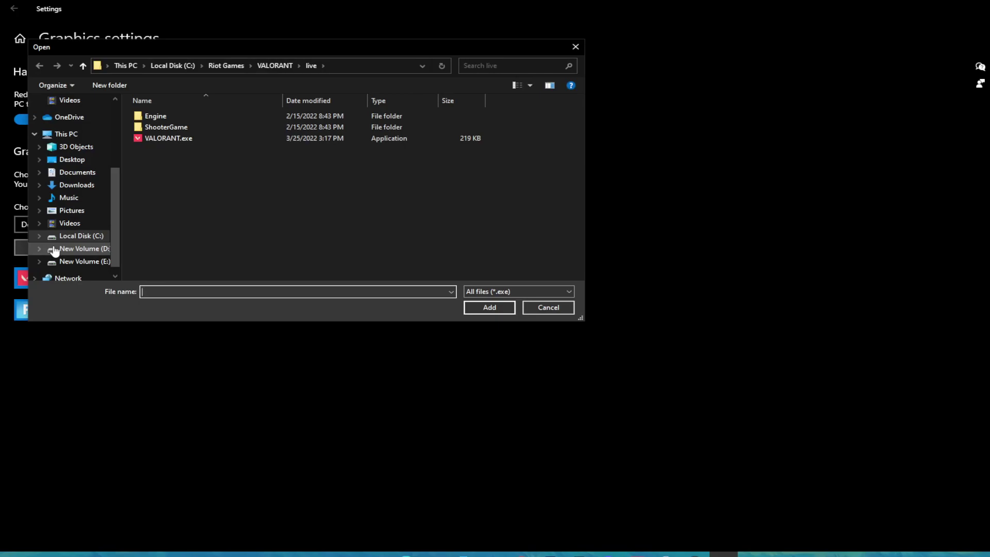
Add VALORANT.exe to graphics preferences and save it as High performance.
{"action": "left_click_drag", "start_coordinate": [266, 42], "coordinate": [520, 56]}
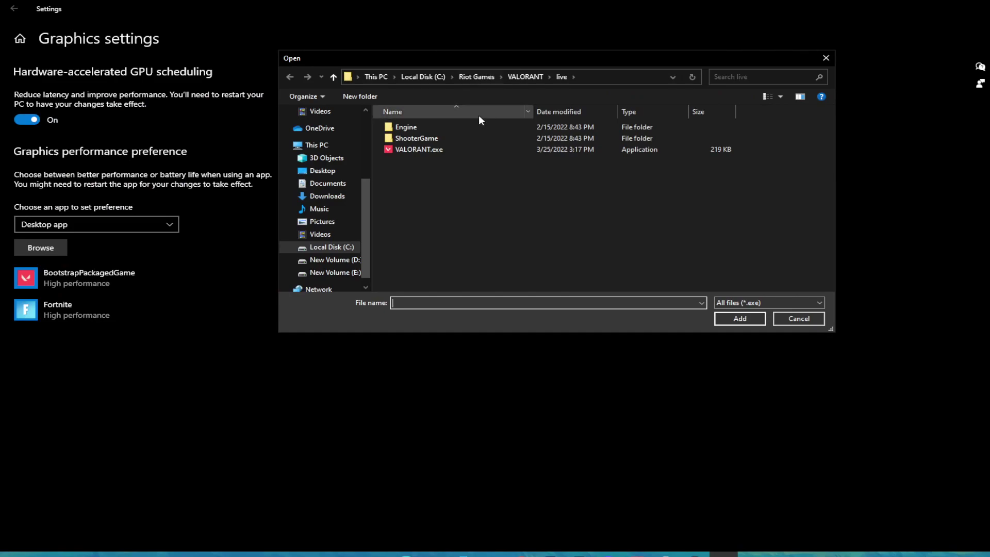
{"action": "left_click", "coordinate": [421, 150]}
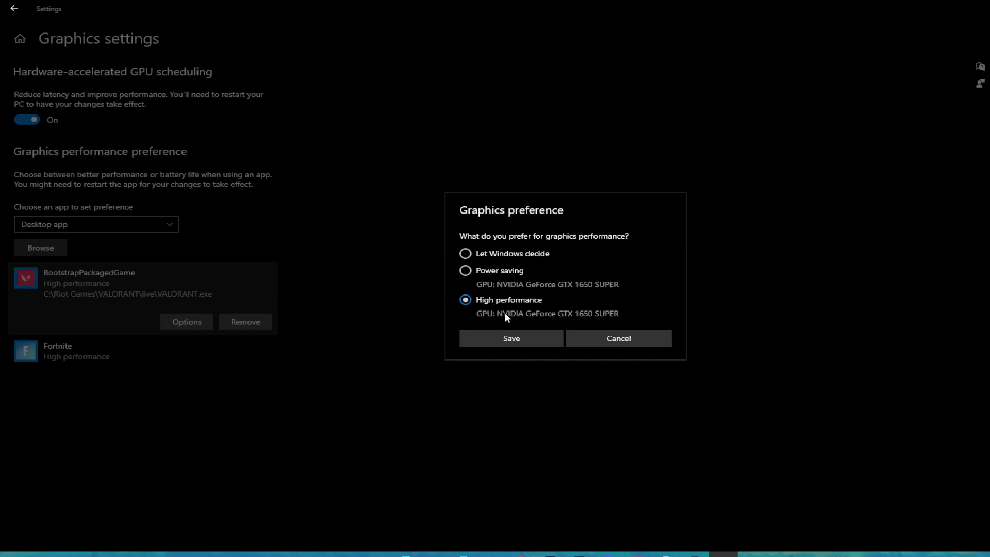
{"action": "left_click", "coordinate": [513, 338]}
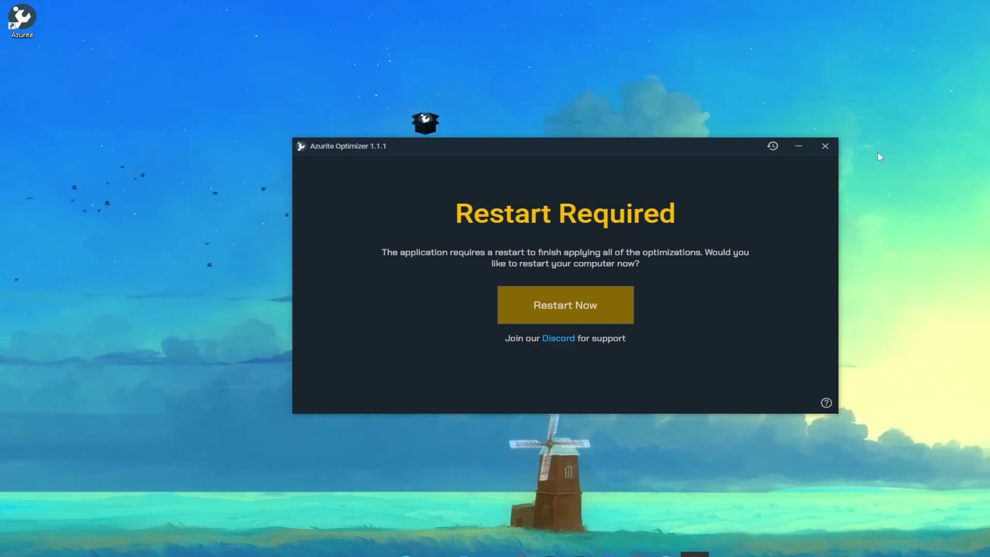
Close the Azurite Restart Required notice without restarting.
{"action": "left_click", "coordinate": [825, 147]}
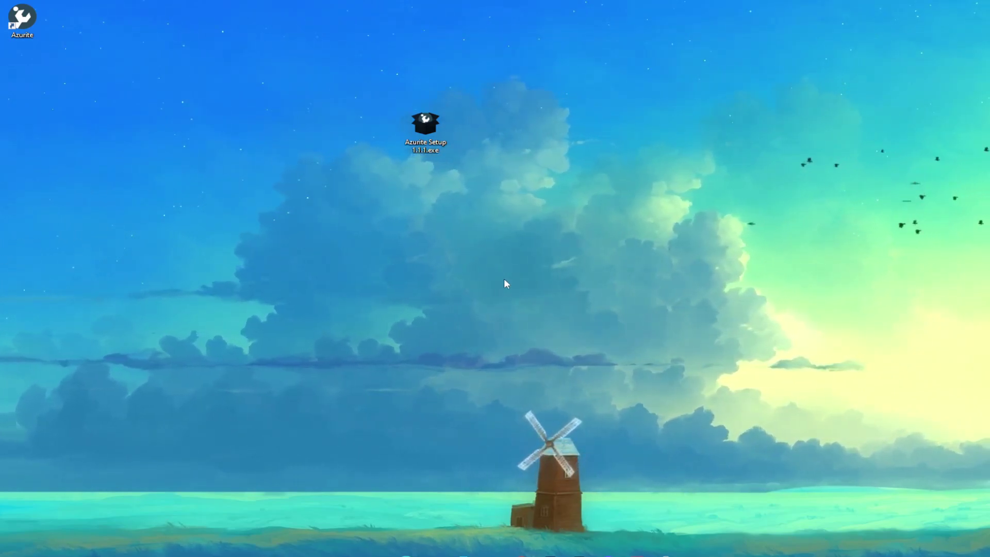
Reach Windows Update's Advanced options through Settings > Update & Security.
{"action": "key", "text": "super"}
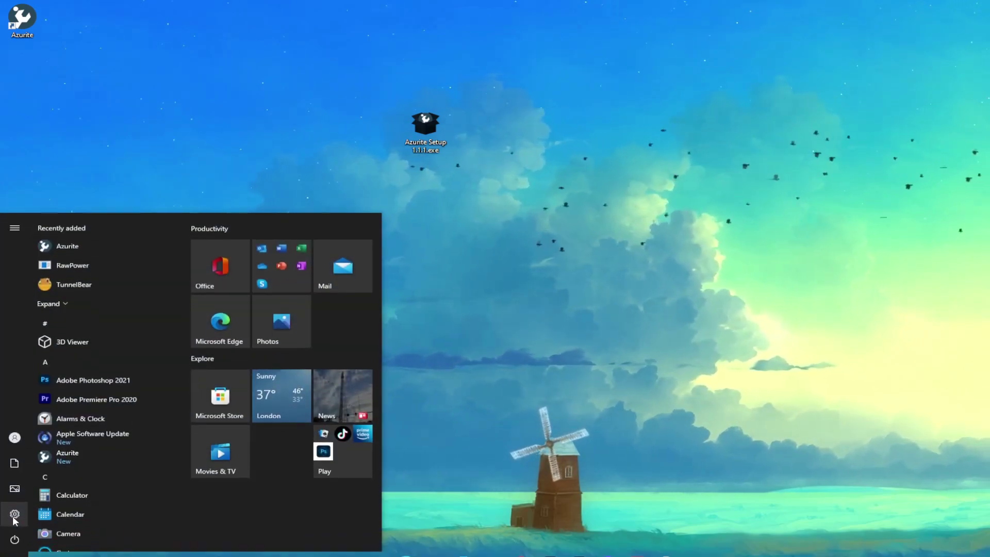
{"action": "left_click", "coordinate": [11, 520]}
{"action": "left_click", "coordinate": [541, 286]}
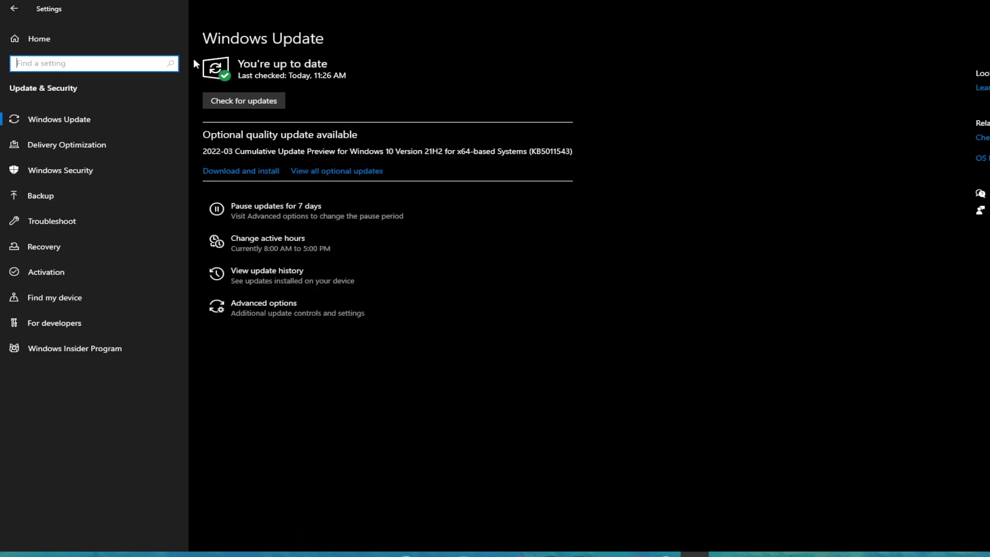
{"action": "left_click", "coordinate": [293, 313]}
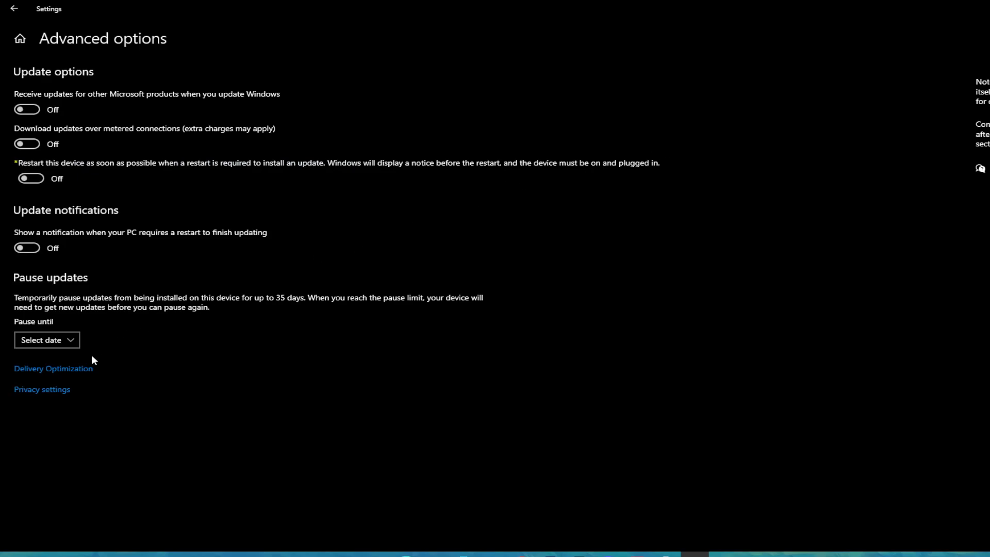
Show Delivery Optimization with 'Allow downloads from other PCs' left Off.
{"action": "left_click", "coordinate": [57, 367]}
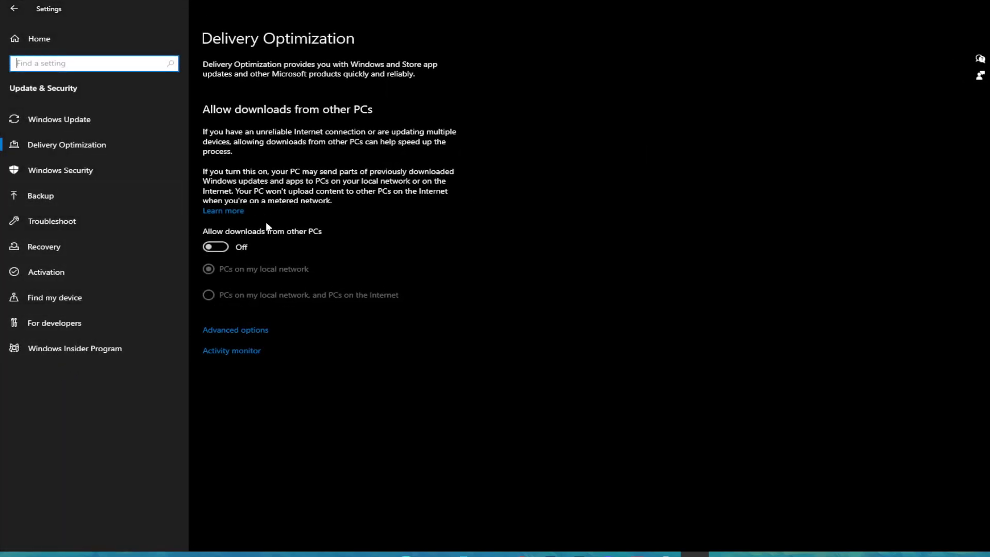